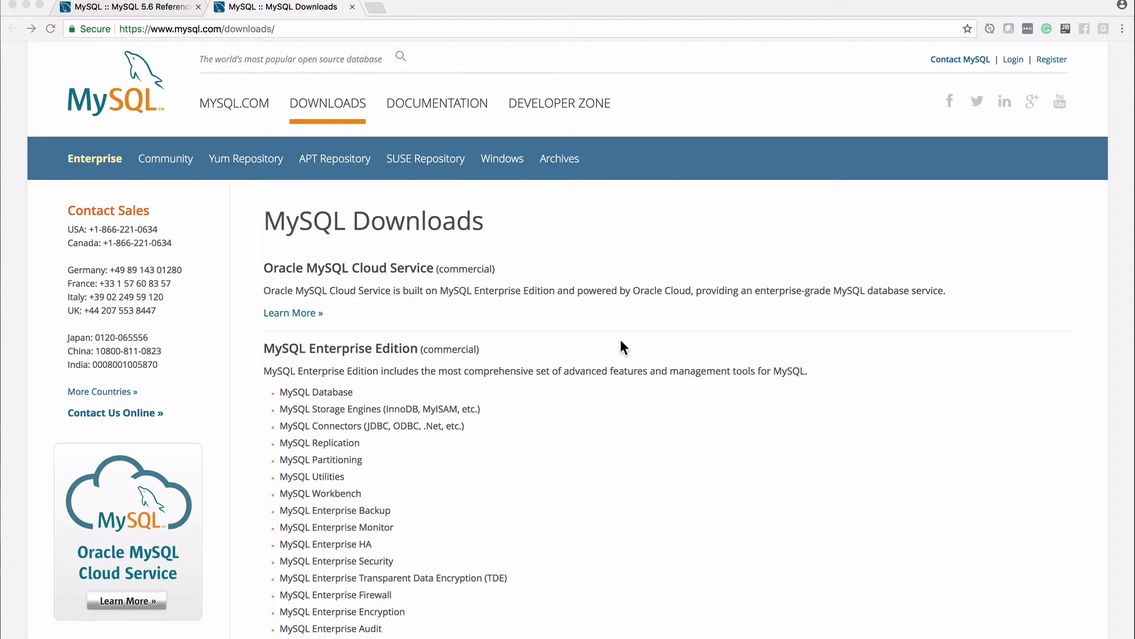
# - Open the MySQL Community Server download page and scroll to the 5.7.21 macOS 10.13 DMG Archive (338.5M)
pyautogui.scroll(-7, 608, 341)
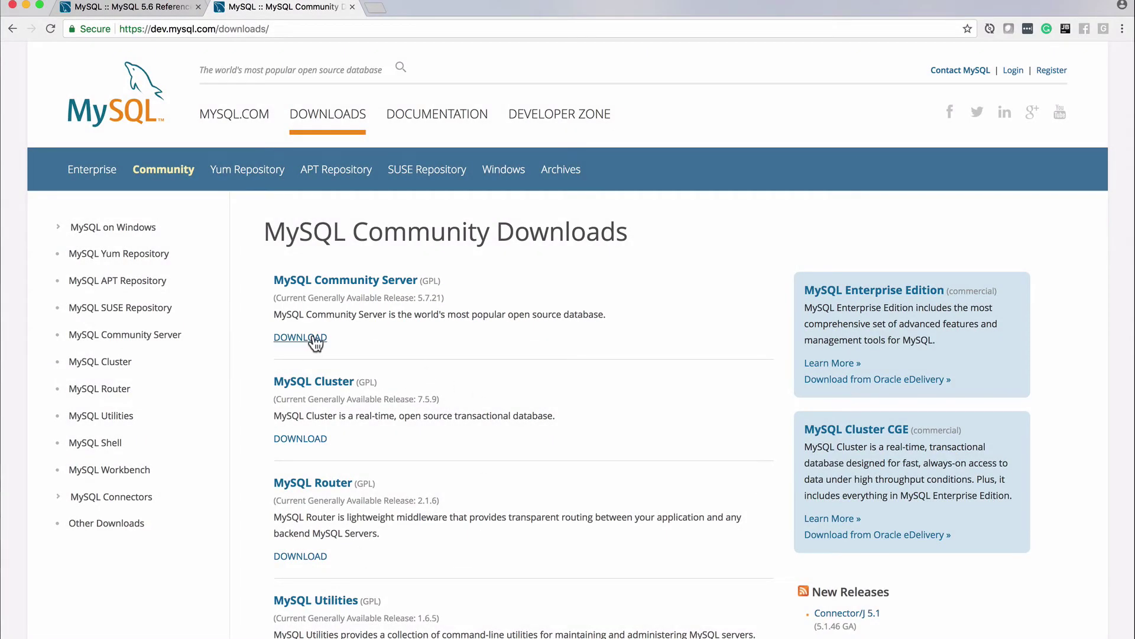
pyautogui.click(313, 338)
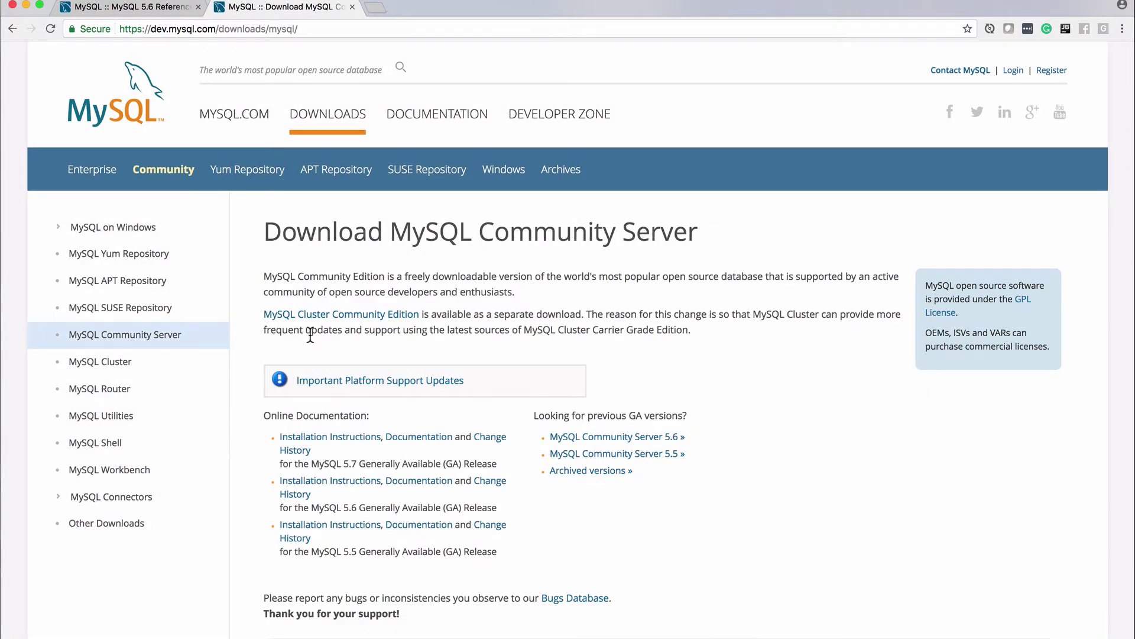
pyautogui.scroll(-5, 245, 339)
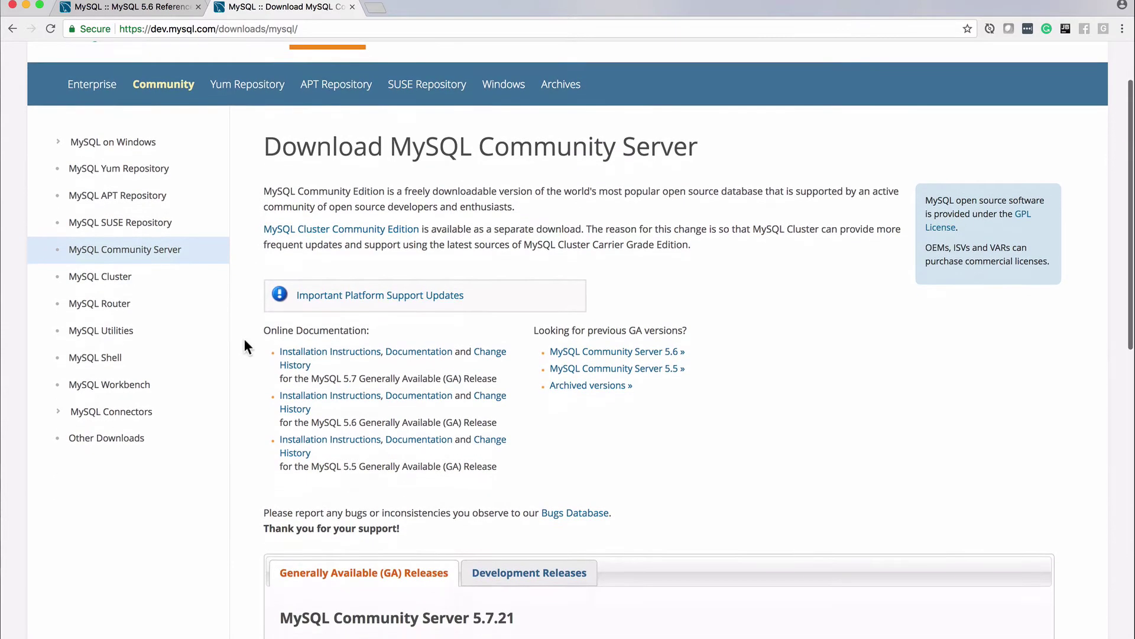
pyautogui.scroll(-1, 254, 354)
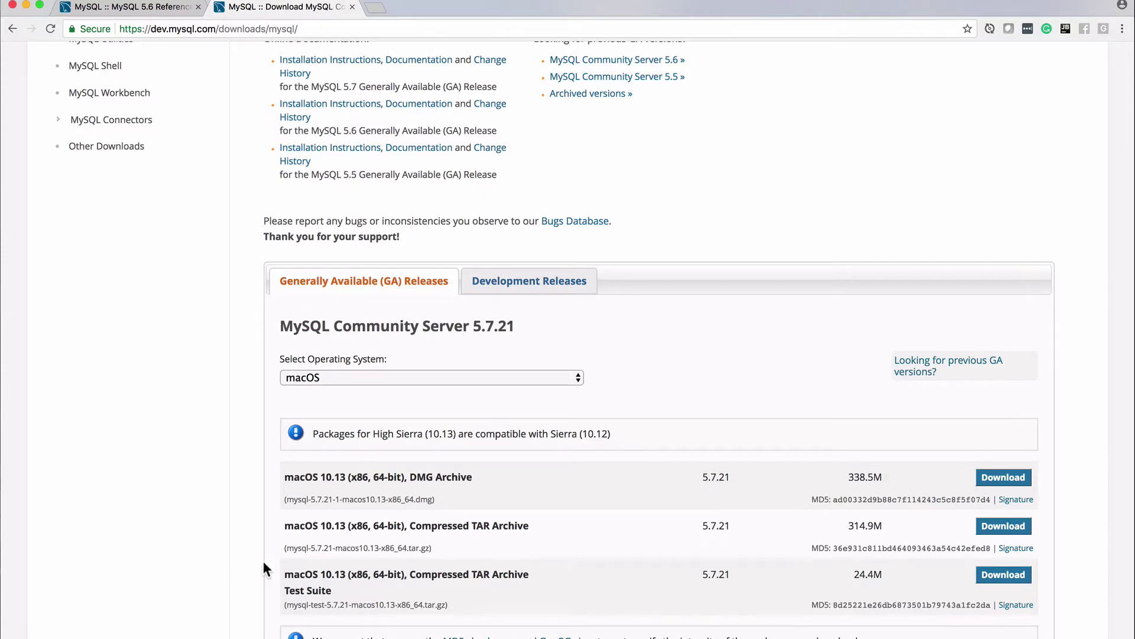
# - Switch to the MySQL 5.6 Reference Manual and read through section 2.4.2's native package installer steps
pyautogui.click(137, 7)
pyautogui.scroll(-1, 301, 401)
pyautogui.scroll(-2, 301, 401)
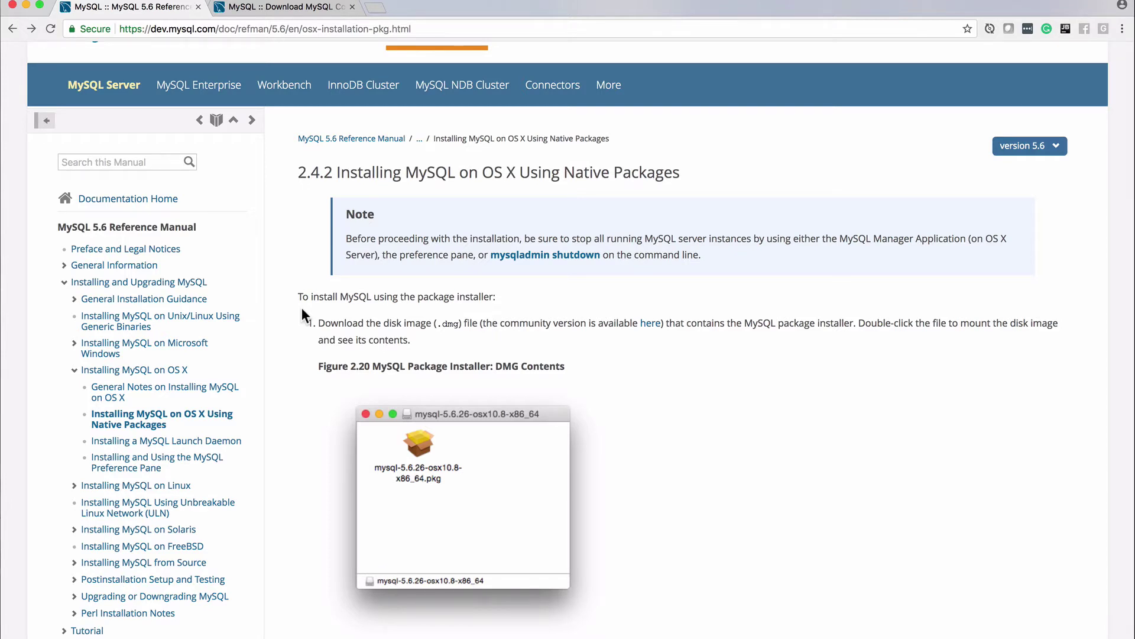
pyautogui.scroll(-5, 303, 312)
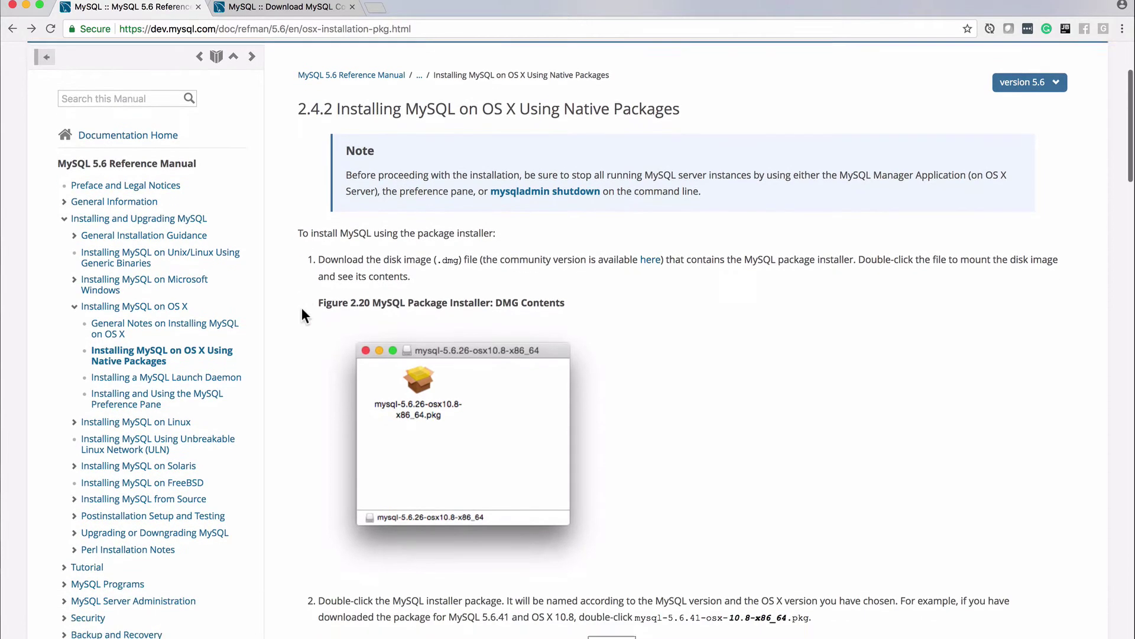
pyautogui.scroll(-5, 303, 315)
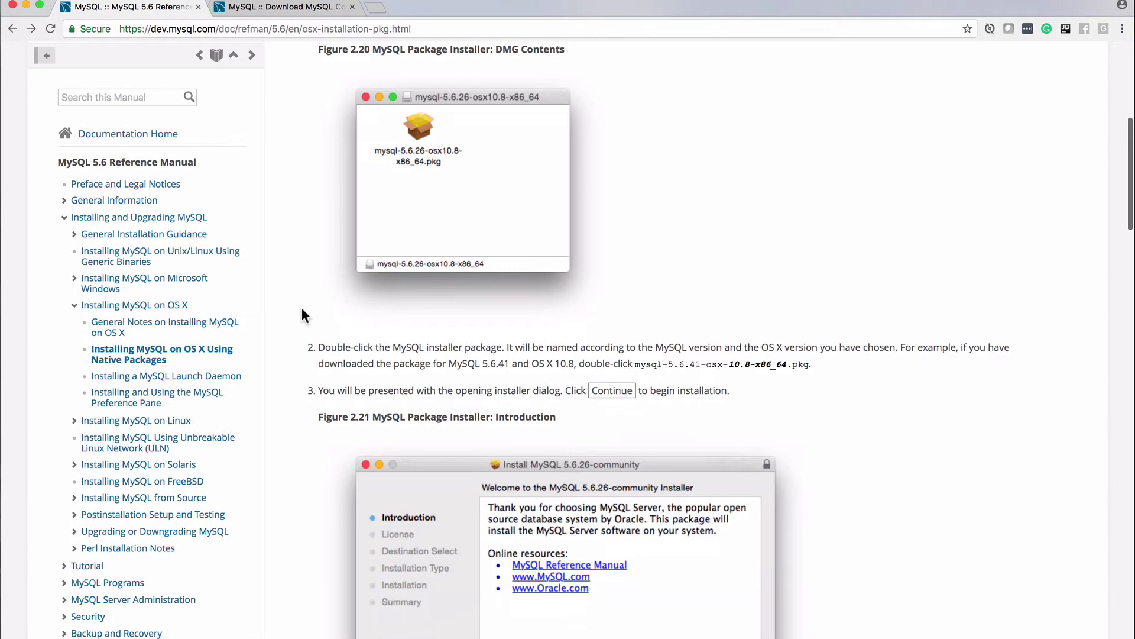
pyautogui.scroll(-15, 302, 313)
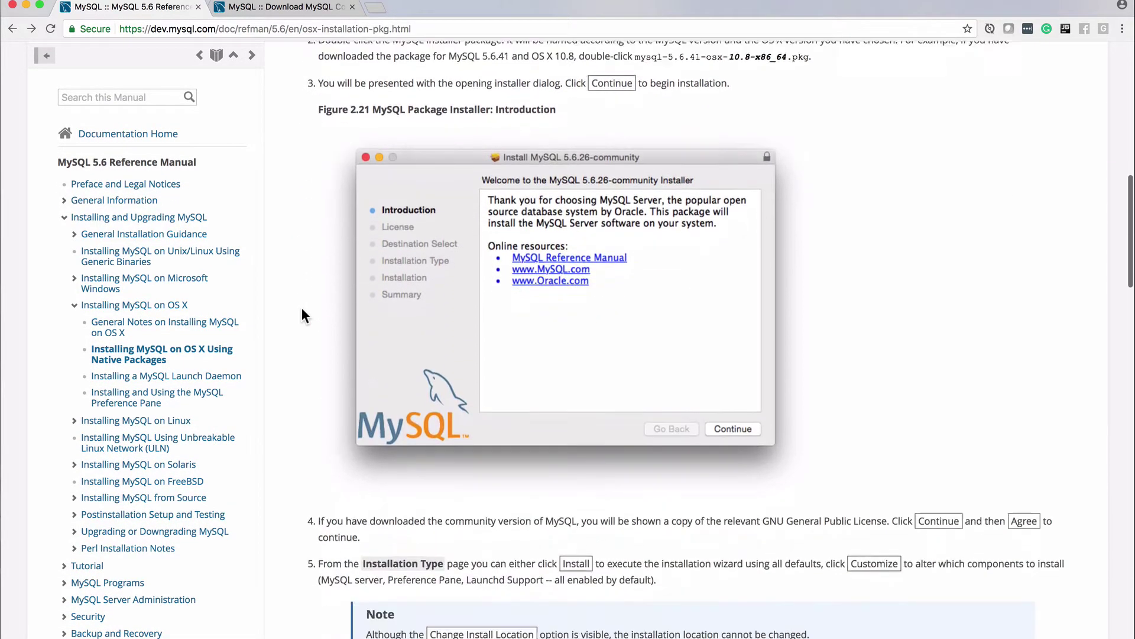
pyautogui.scroll(-5, 302, 309)
pyautogui.scroll(3, 302, 308)
pyautogui.scroll(-5, 292, 276)
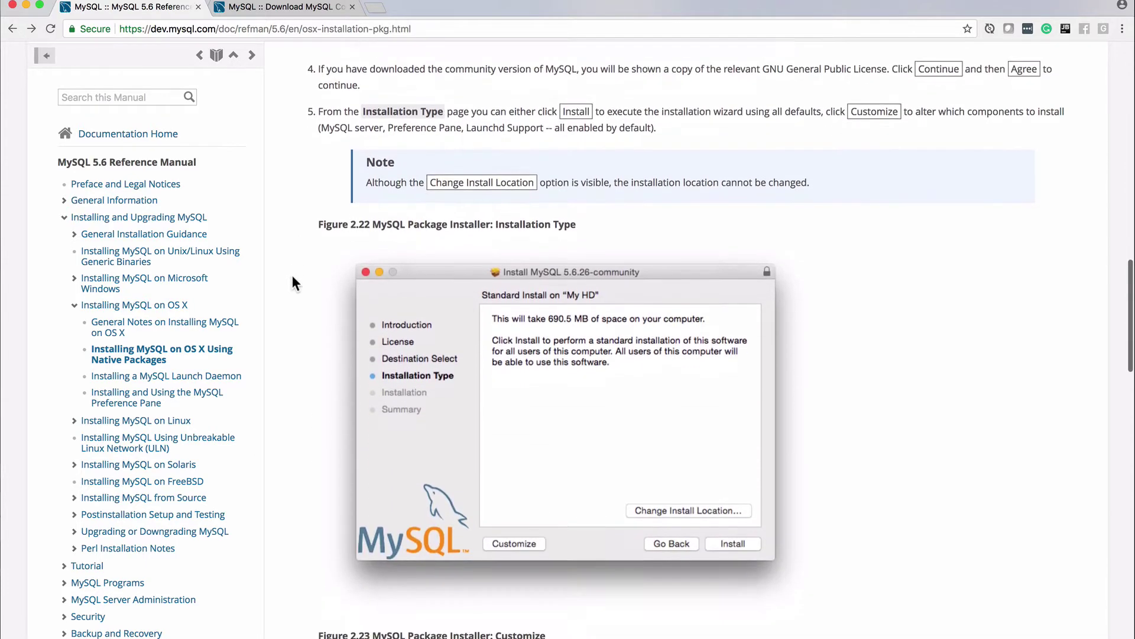
pyautogui.scroll(-7, 292, 276)
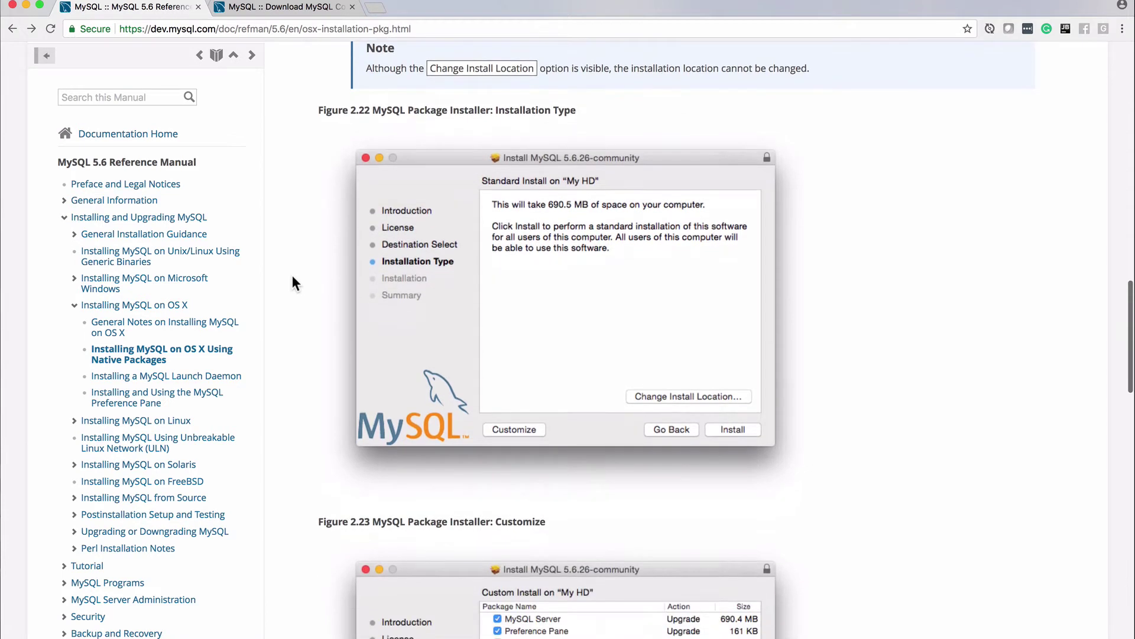
pyautogui.scroll(-6, 292, 276)
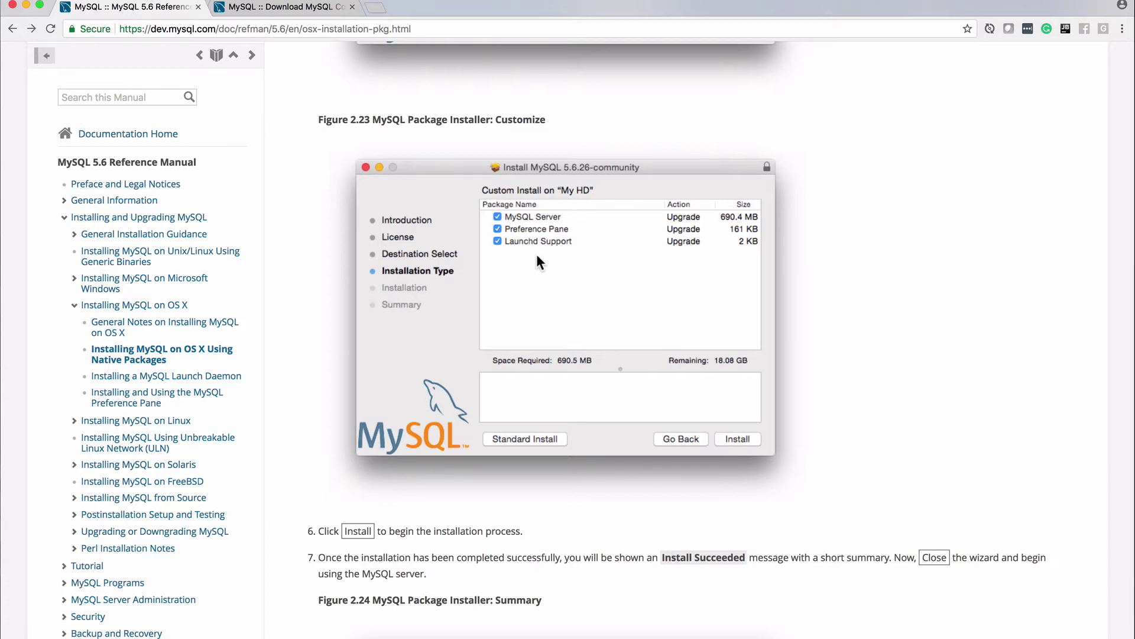
pyautogui.scroll(-7, 300, 409)
pyautogui.scroll(-2, 302, 416)
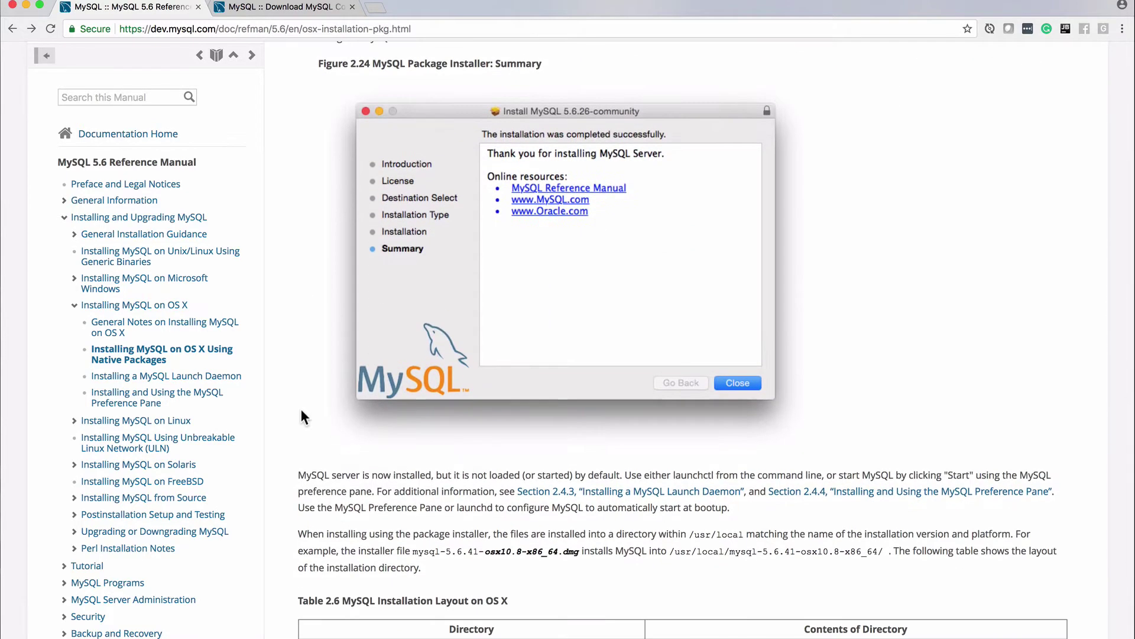
pyautogui.scroll(-4, 302, 416)
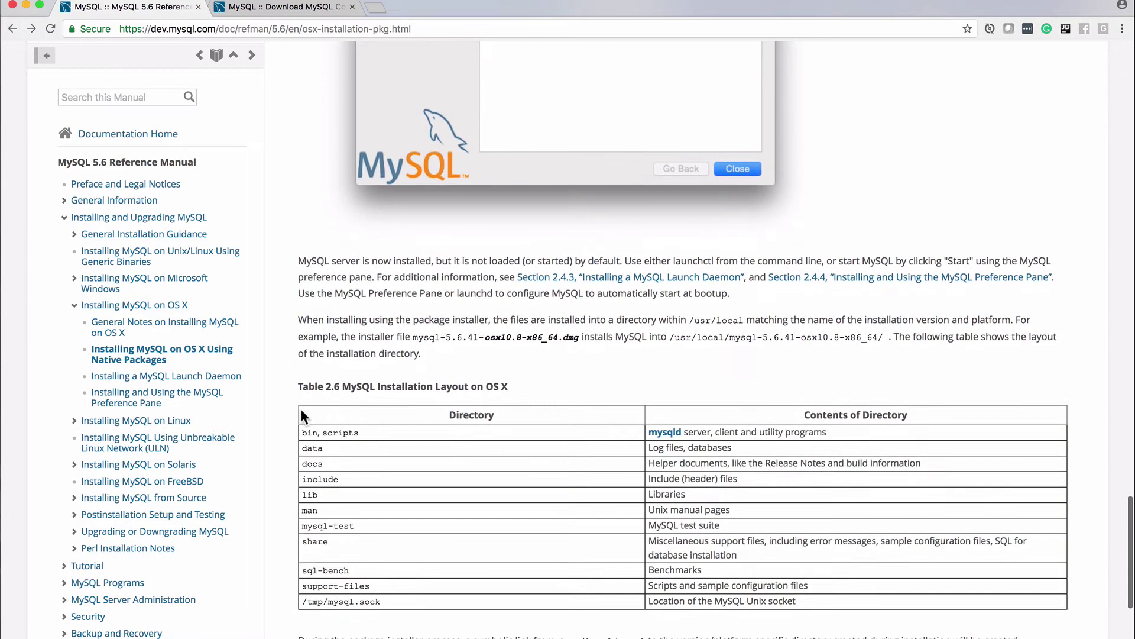
pyautogui.scroll(-2, 301, 409)
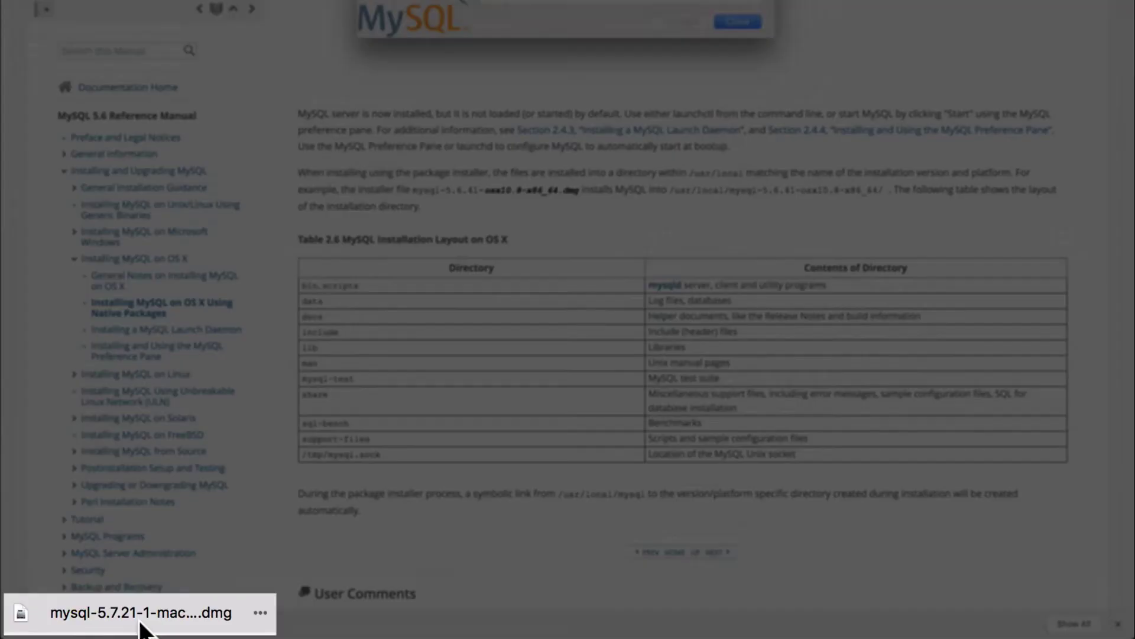
# - Open the mysql-5.7.21-macos10.13-x86_64 disk image and launch its MySQL 5.7.21 installer package
pyautogui.click(157, 624)
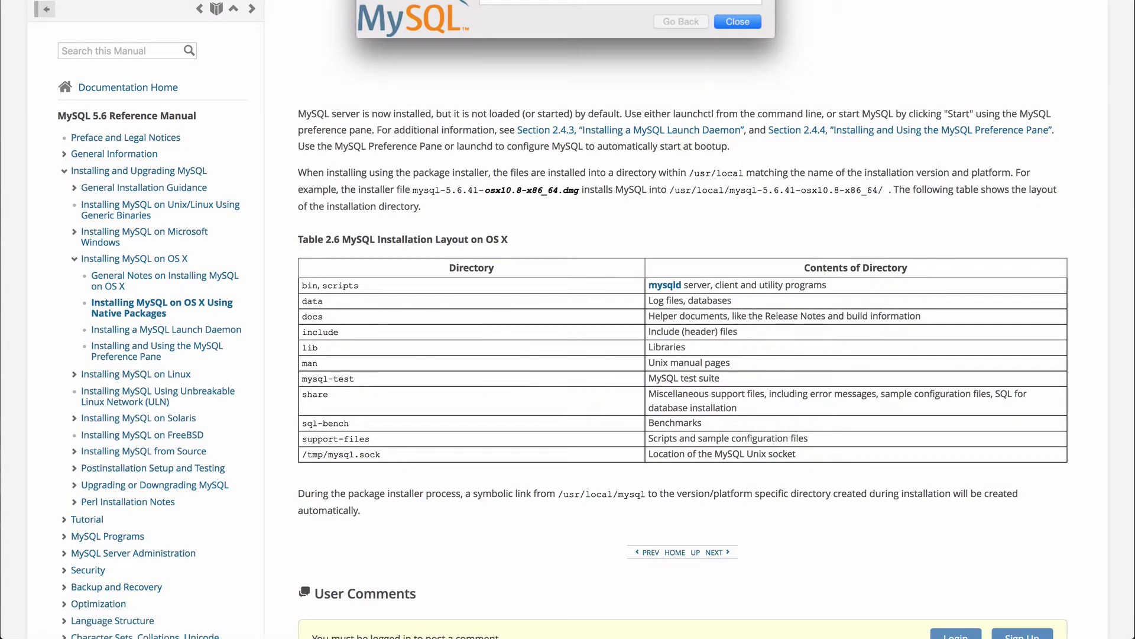
pyautogui.click(623, 131)
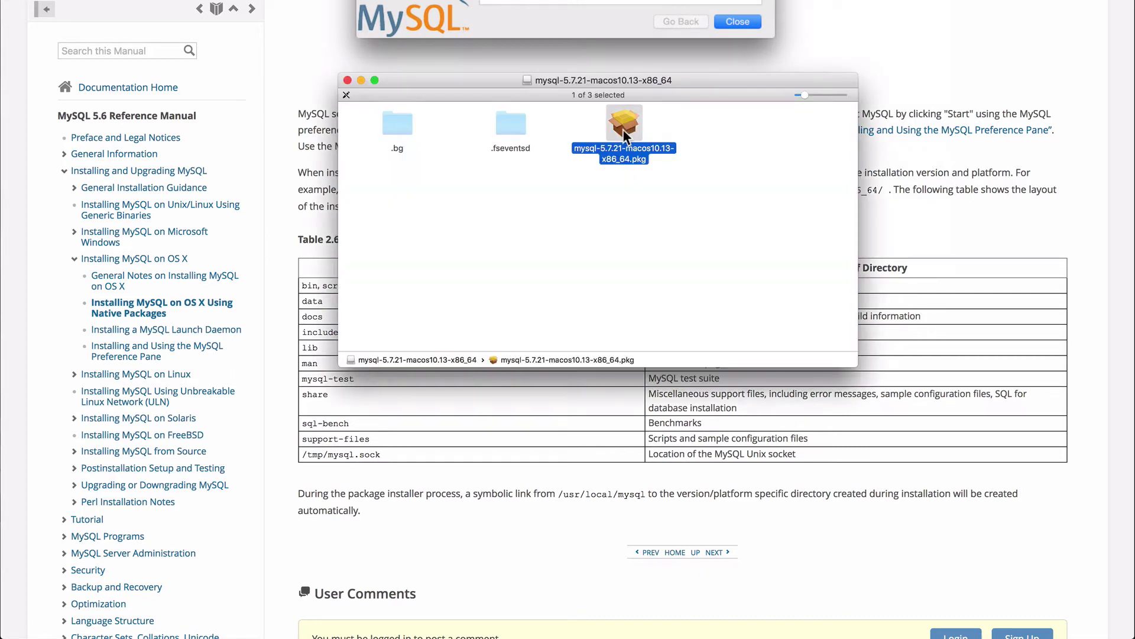
pyautogui.doubleClick(624, 135)
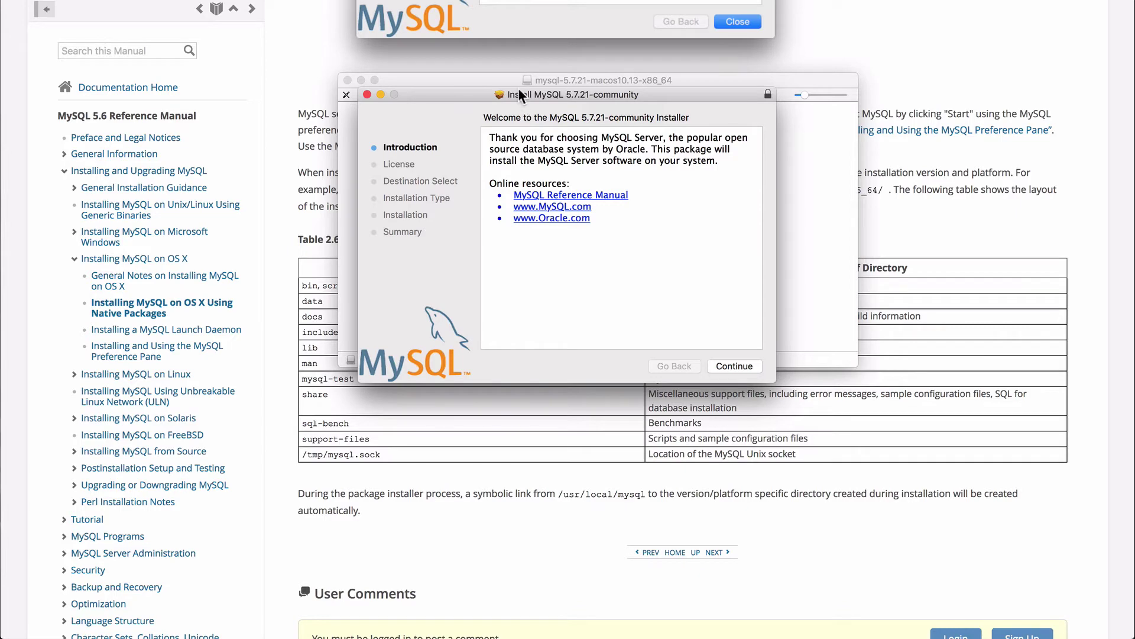
# - Rearrange and enlarge the disk image window, keeping the installer's Introduction page in front
pyautogui.moveTo(518, 90); pyautogui.dragTo(554, 183)
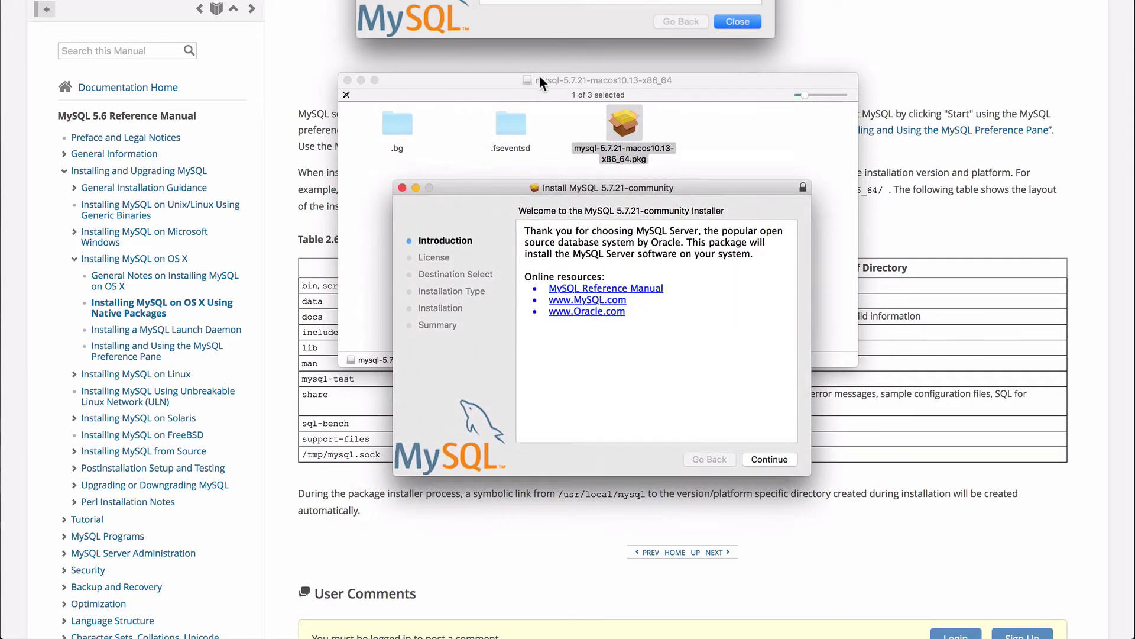
pyautogui.moveTo(540, 77); pyautogui.dragTo(441, 0)
pyautogui.moveTo(757, 279); pyautogui.dragTo(932, 451)
pyautogui.click(565, 626)
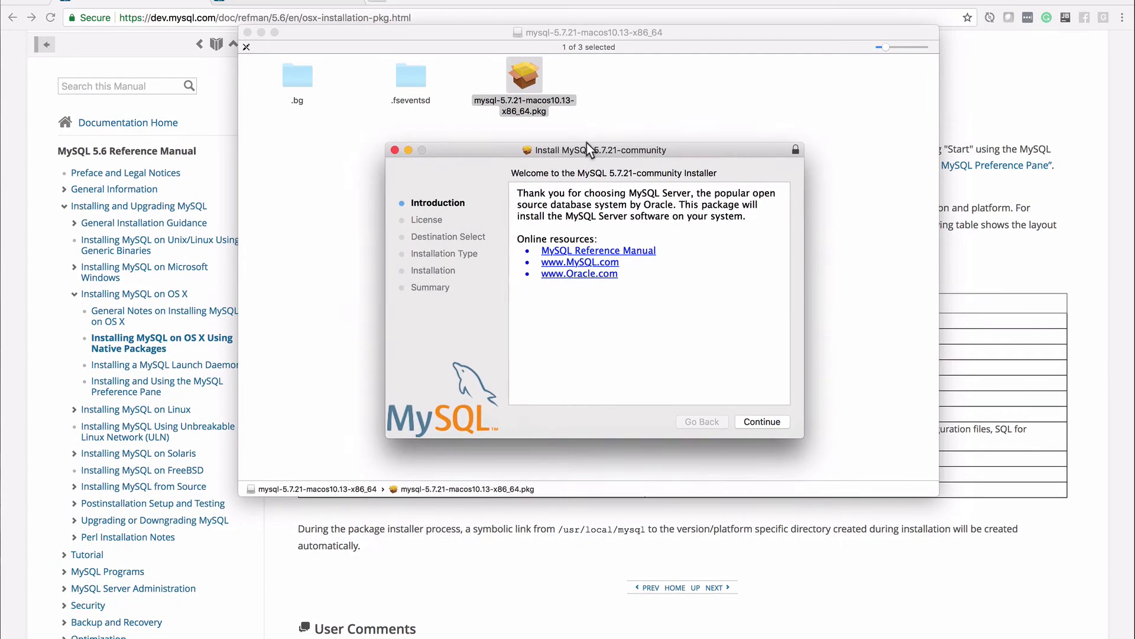
# - Continue past the welcome page, agree to the license, and run the standard install on Macintosh HD
pyautogui.click(763, 421)
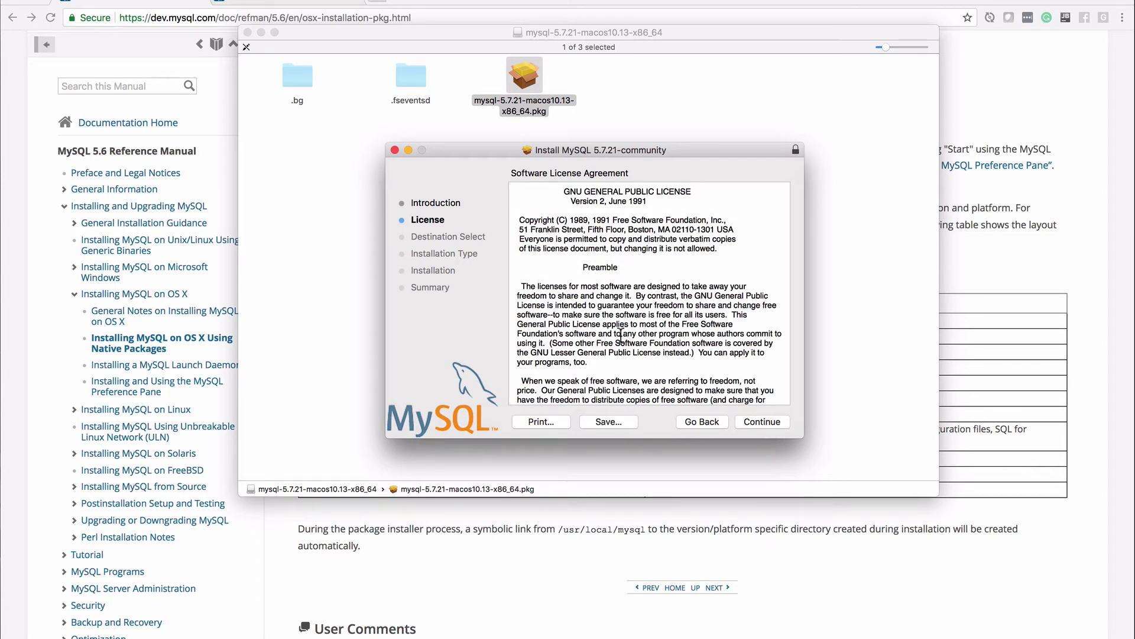
pyautogui.click(764, 422)
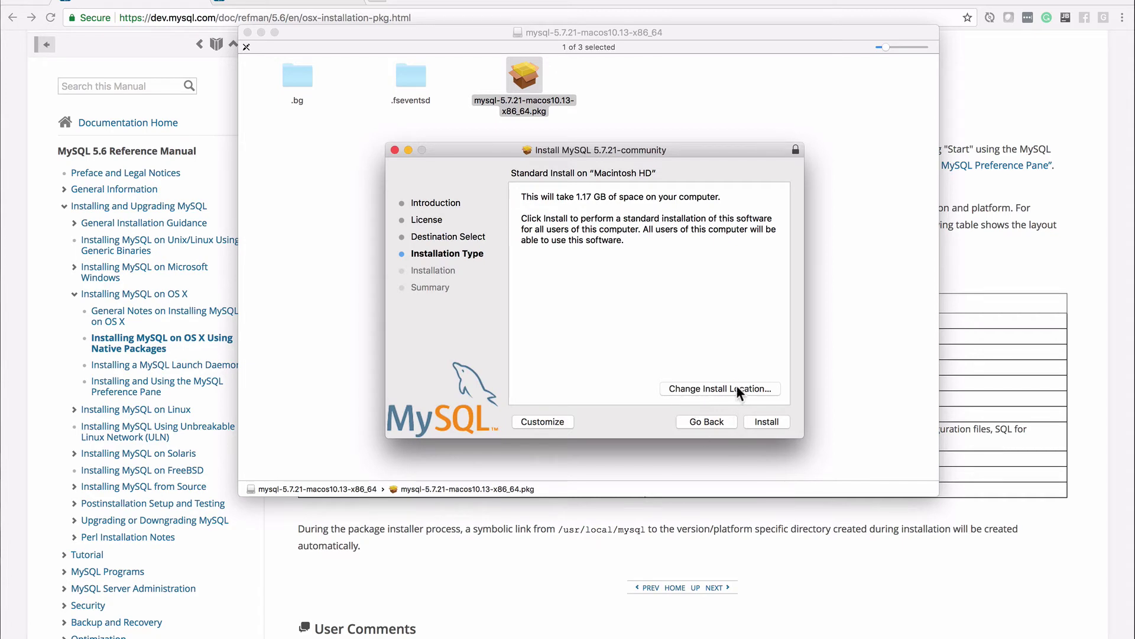
pyautogui.click(767, 421)
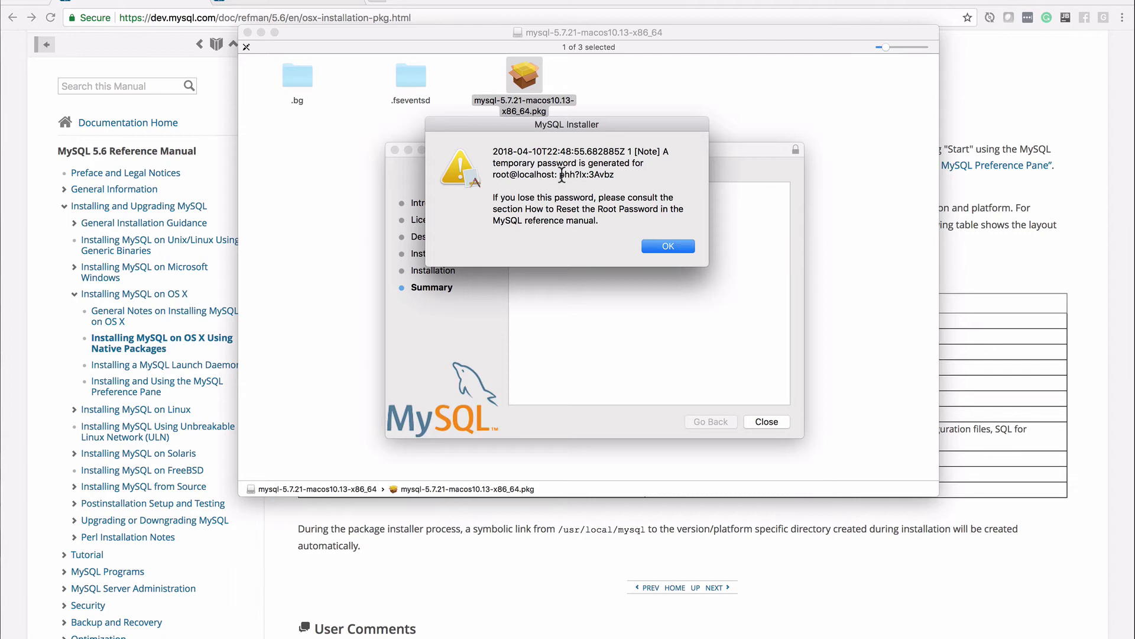
# - Select and copy the generated temporary root password
pyautogui.moveTo(560, 175); pyautogui.dragTo(615, 175)
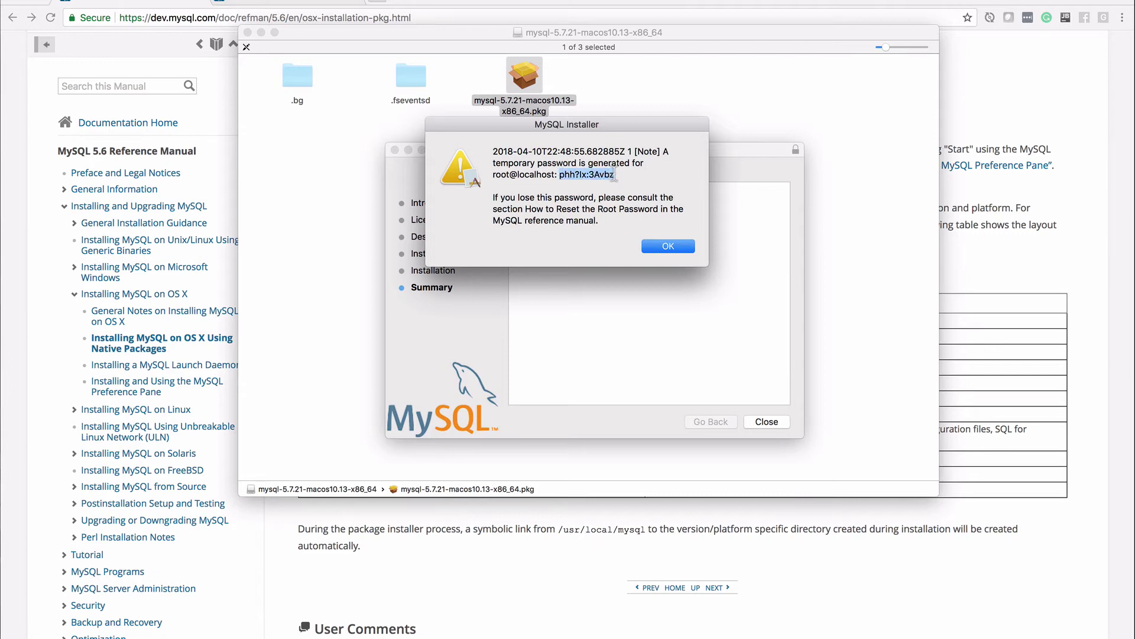
pyautogui.rightClick(602, 175)
pyautogui.click(637, 223)
# - Dismiss the password notice, close the installer, and move the installer package to the Trash
pyautogui.click(672, 246)
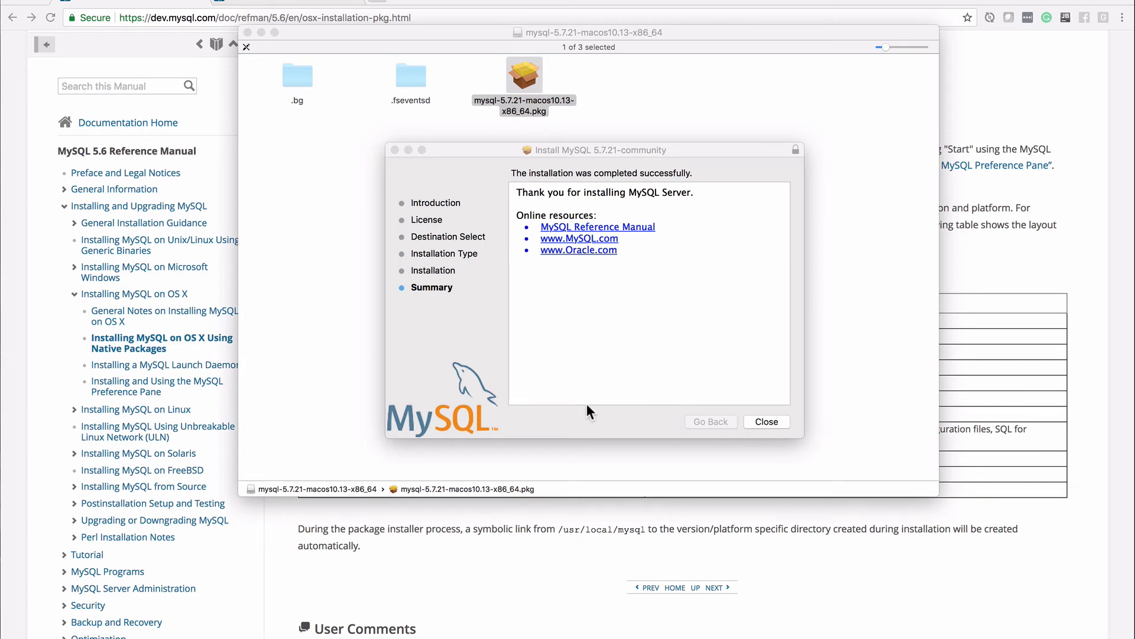
pyautogui.click(775, 421)
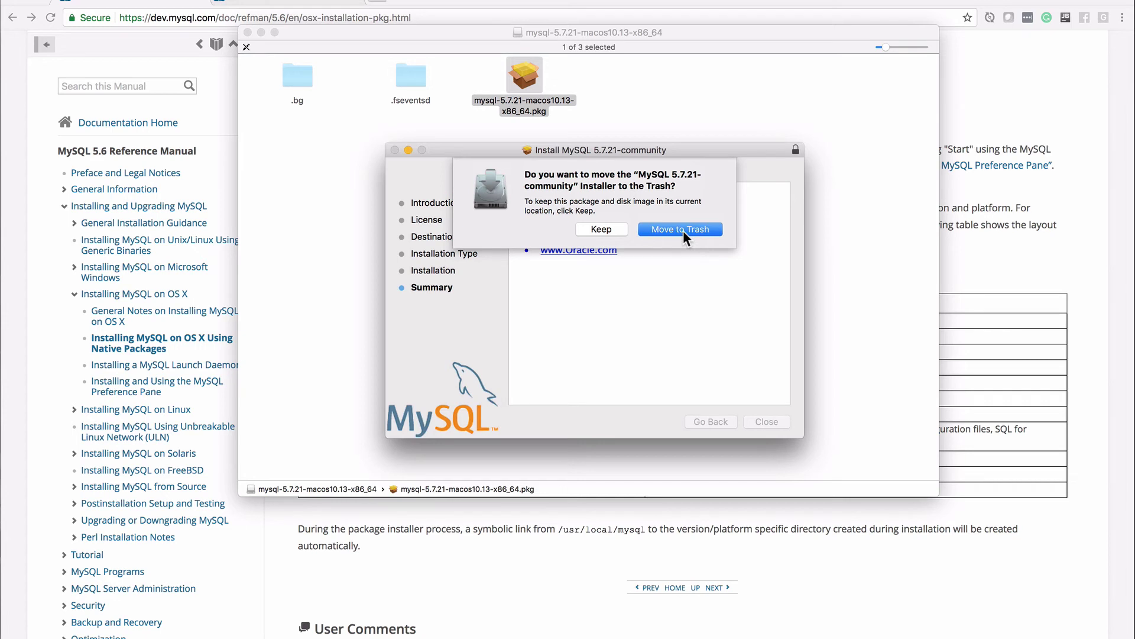
pyautogui.click(683, 229)
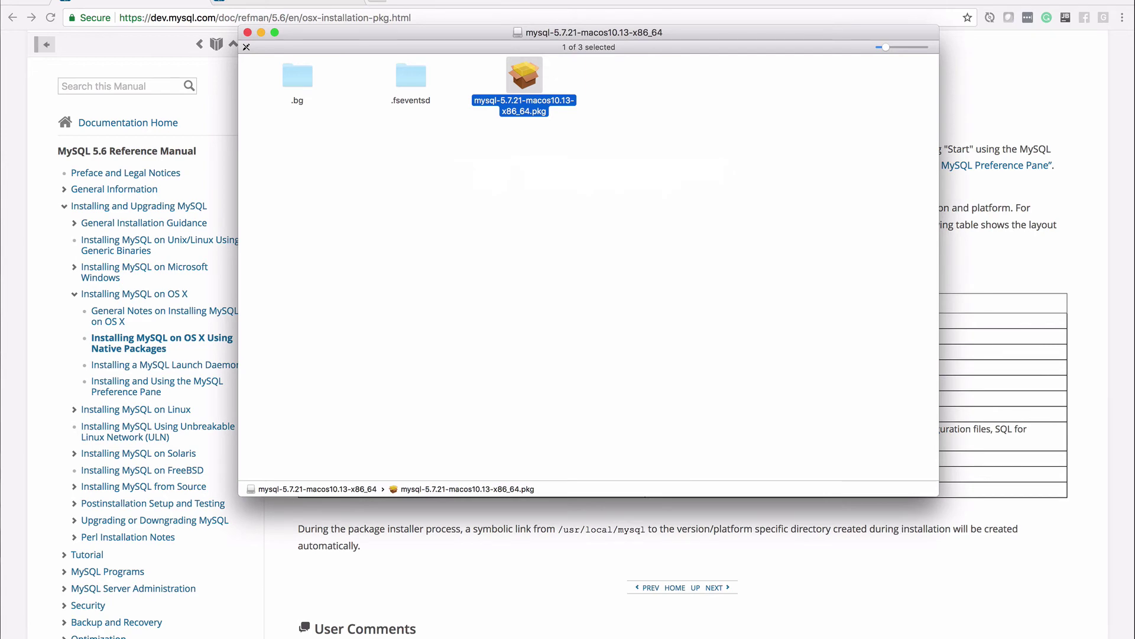
# - Open System Preferences from the Apple menu and start the server in the MySQL pane
pyautogui.click(18, 7)
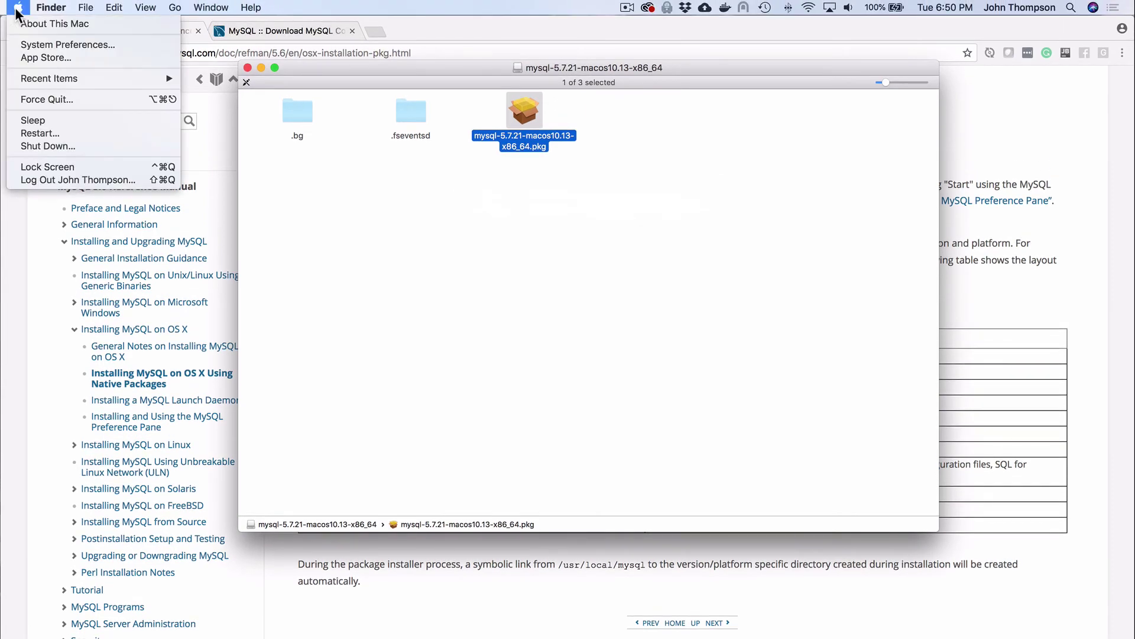
pyautogui.click(40, 45)
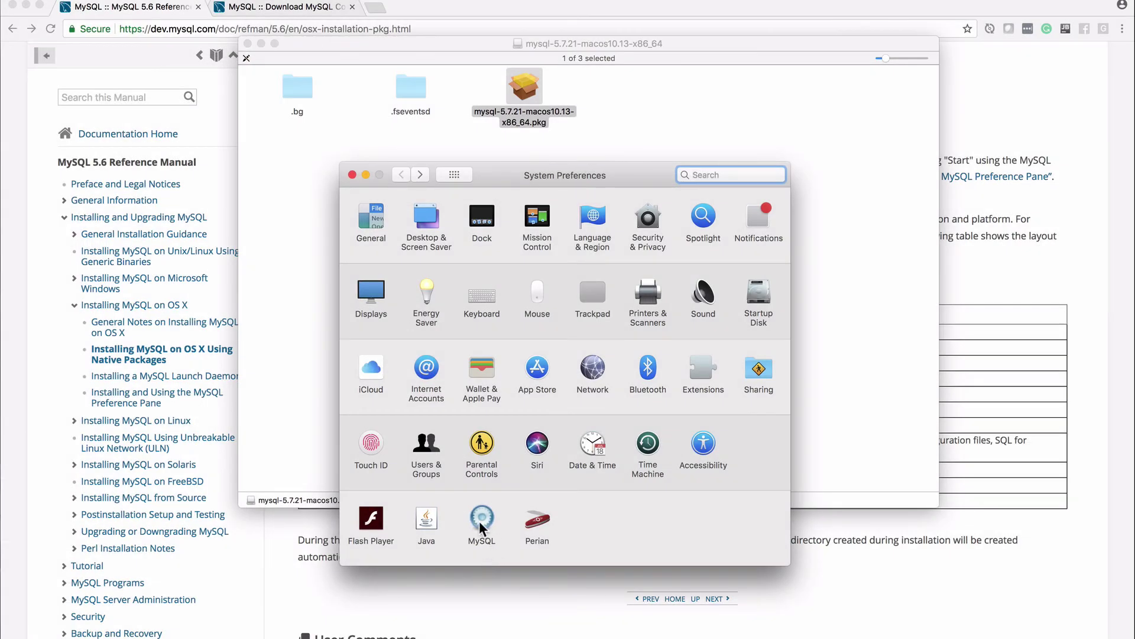
pyautogui.click(479, 520)
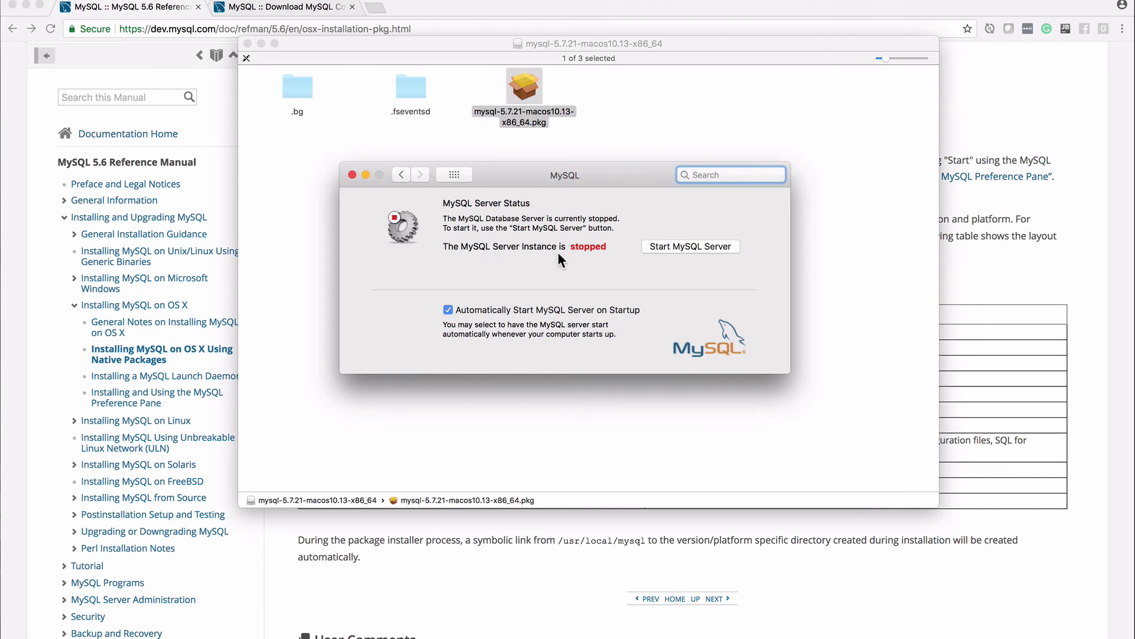
pyautogui.click(686, 246)
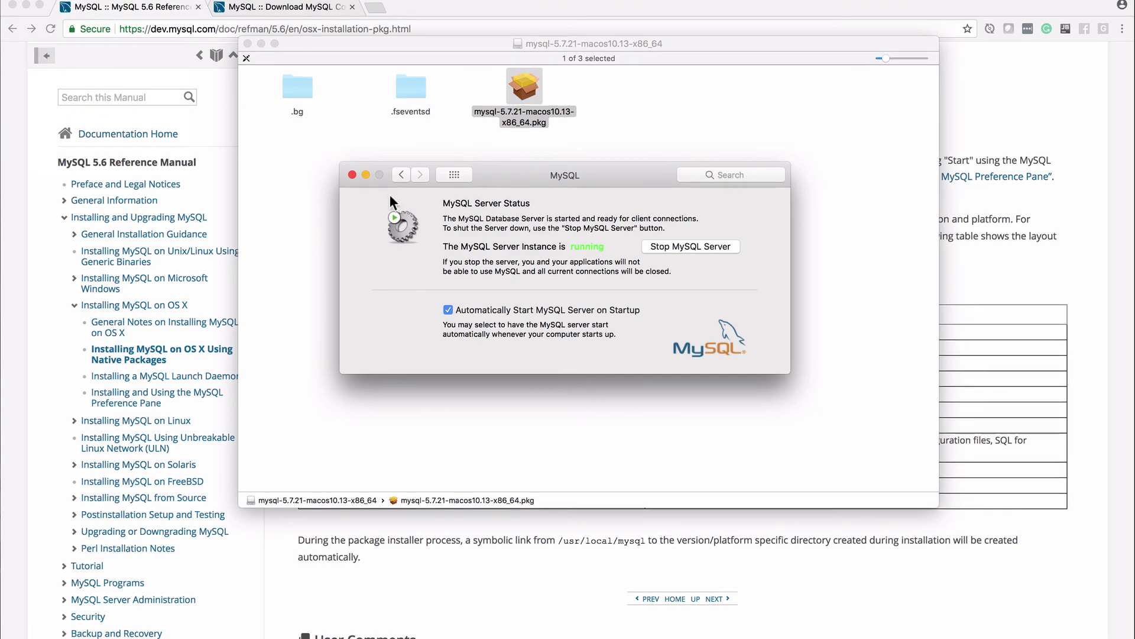
pyautogui.click(401, 174)
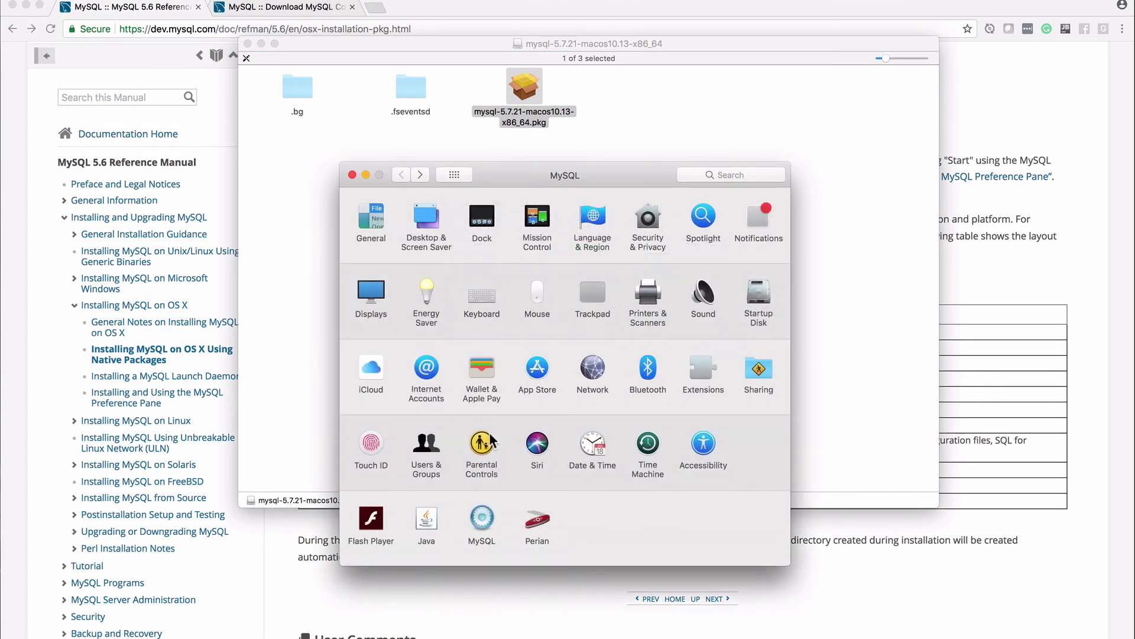
pyautogui.click(482, 520)
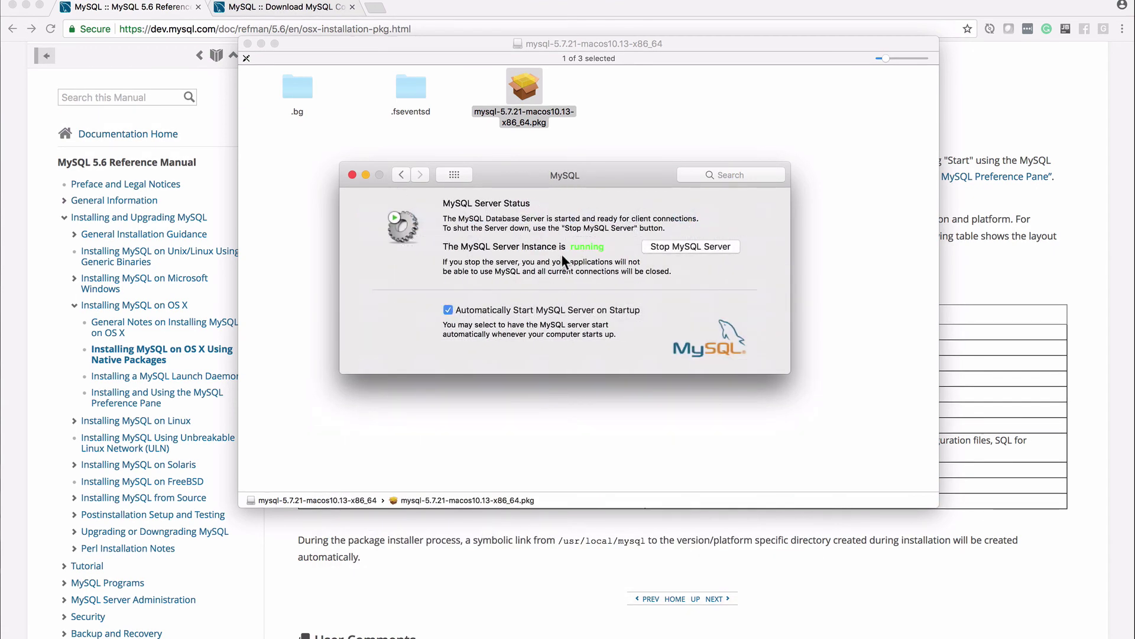